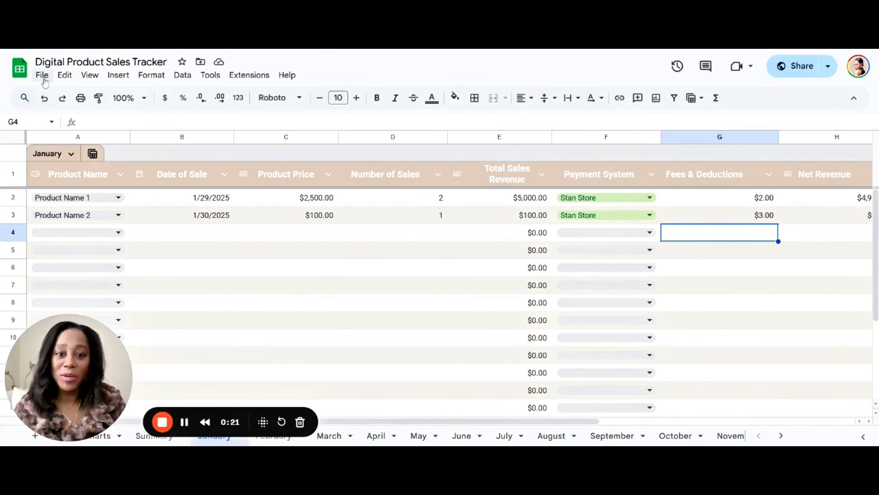
left_click(44, 79)
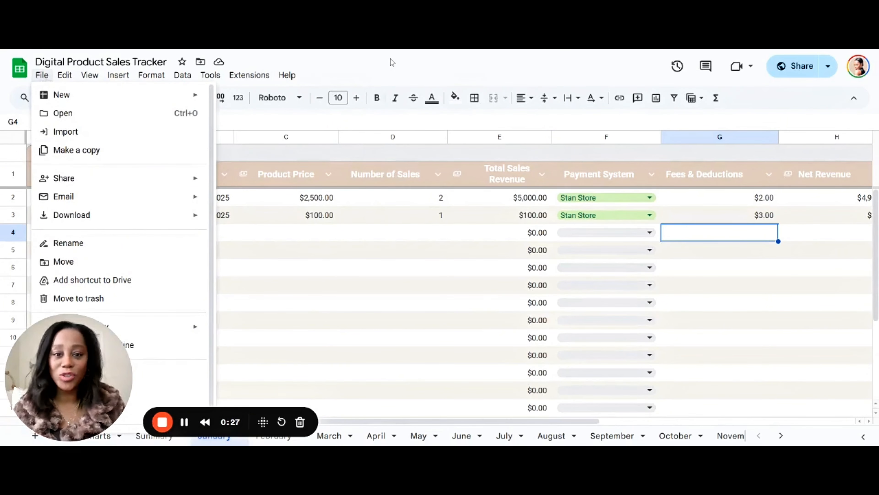
left_click(393, 62)
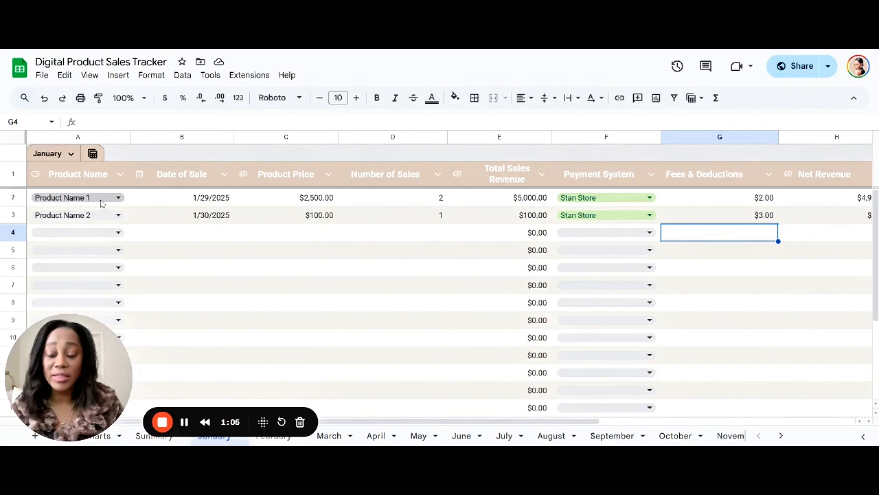
Step: Open the dropdown rule of January's Product Name column, review its three product items and close the rule
left_click(101, 200)
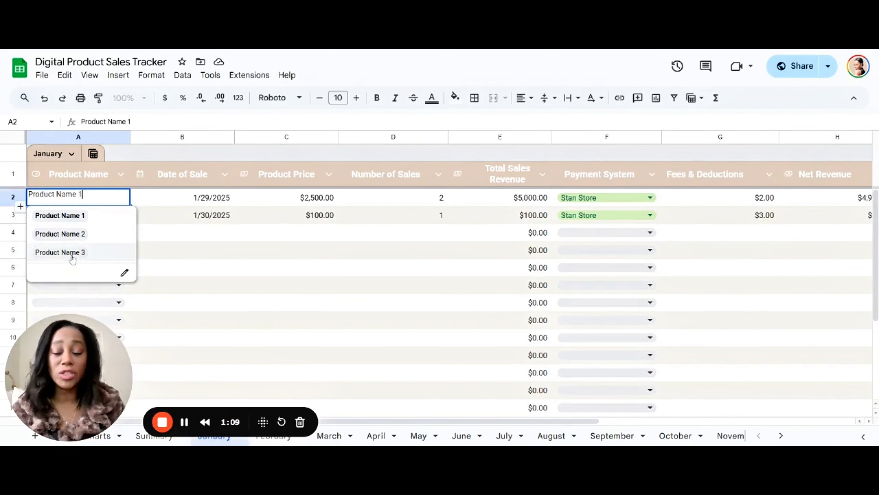
left_click(124, 274)
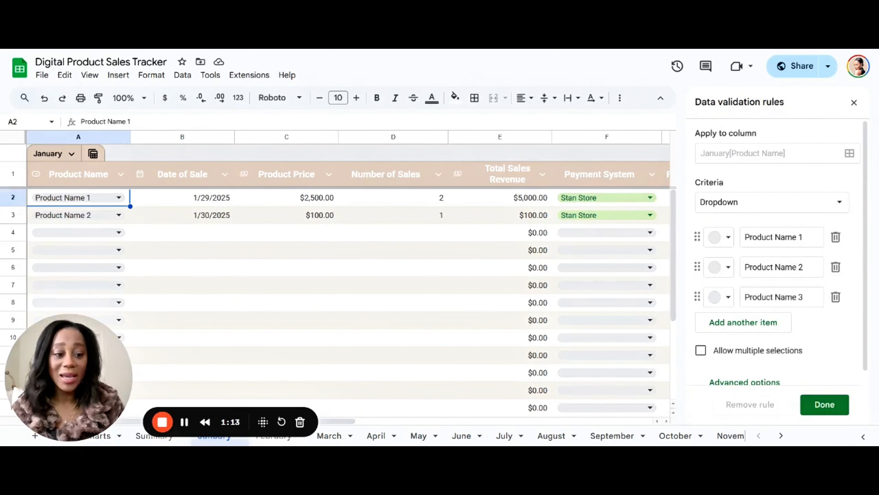
left_click_drag(806, 237, 744, 237)
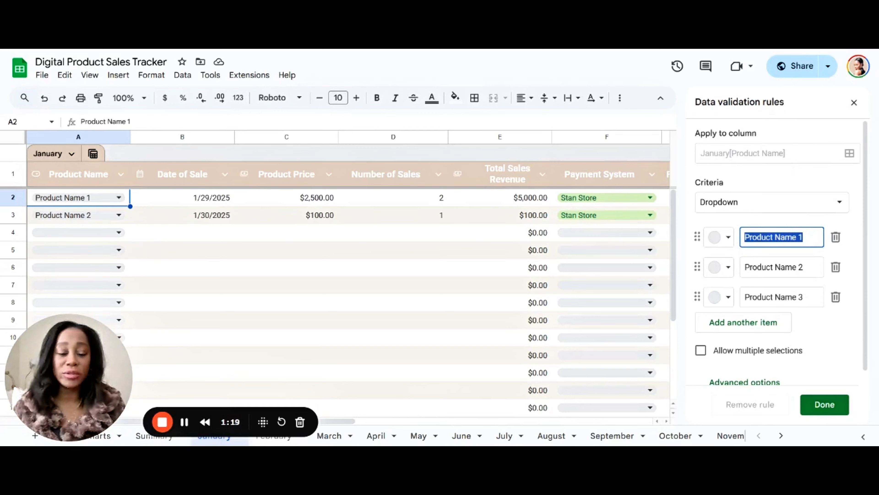
left_click_drag(805, 267, 739, 277)
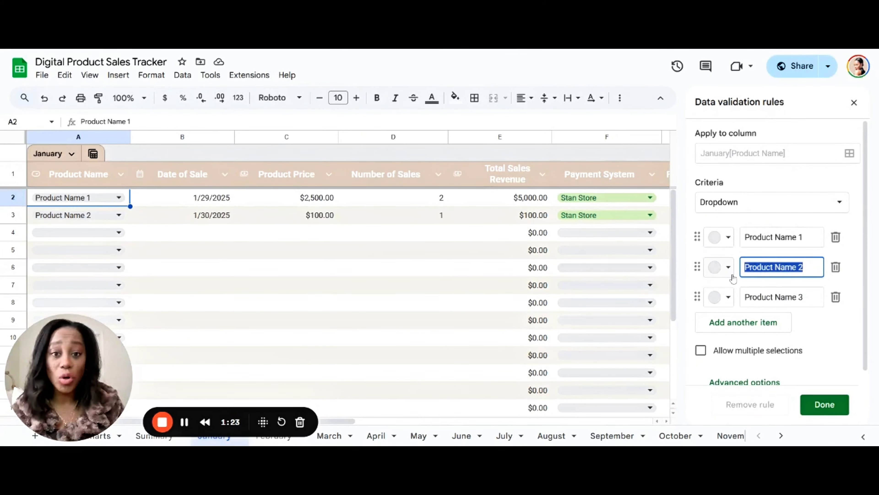
left_click_drag(804, 297, 737, 305)
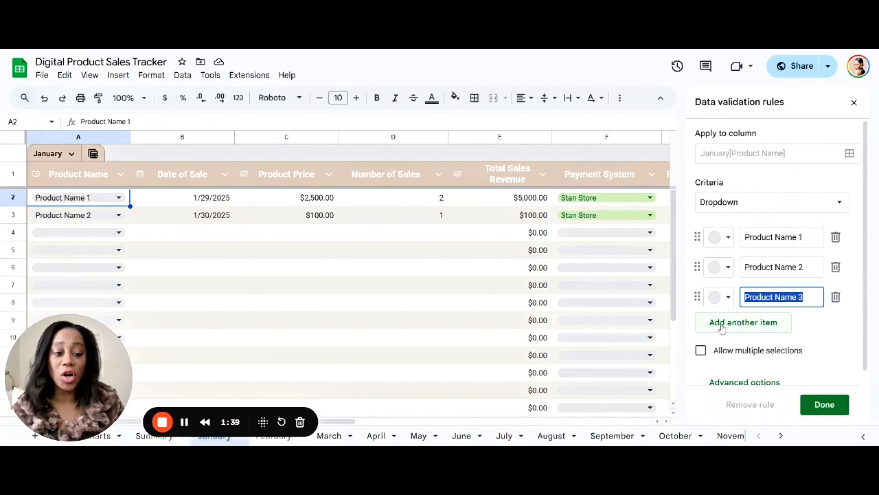
left_click(824, 404)
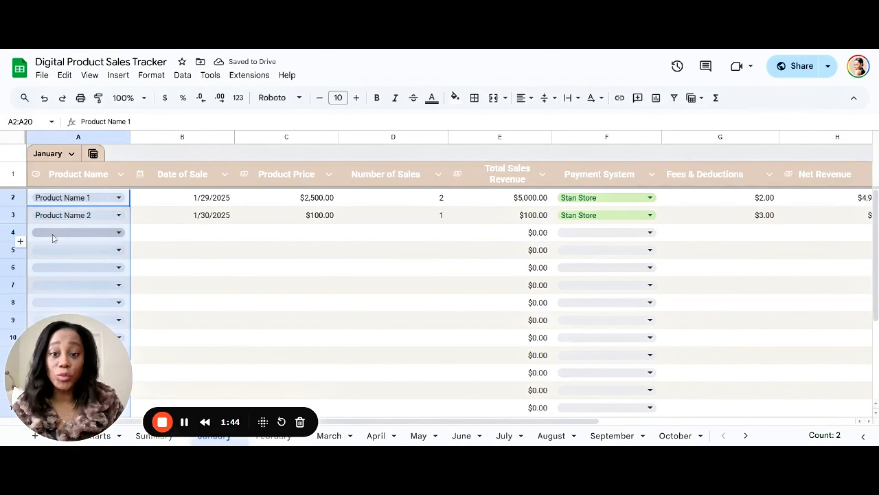
Step: Examine January's Date of Sale, Product Price and Number of Sales cells and the Total Sales Revenue formula
left_click(220, 232)
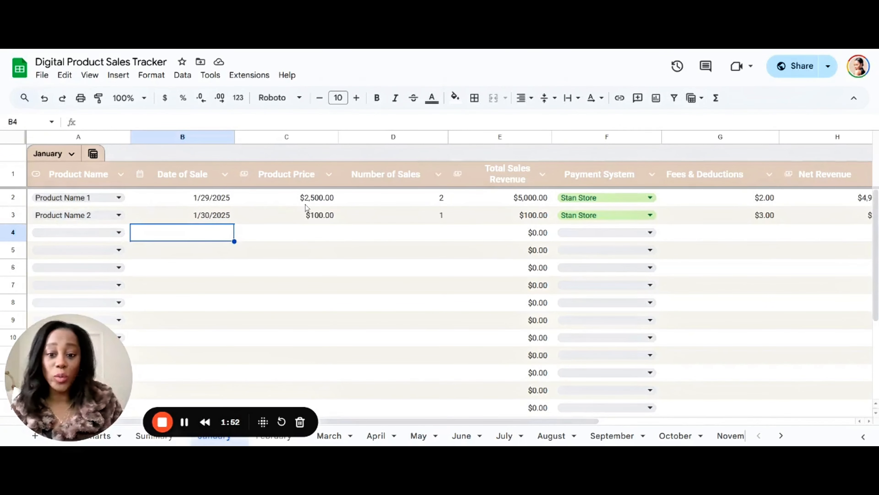
left_click(315, 203)
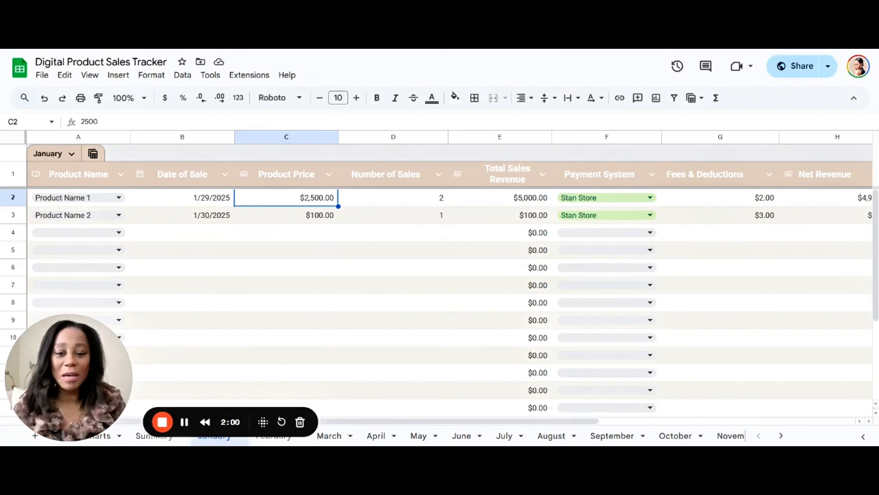
left_click(435, 200)
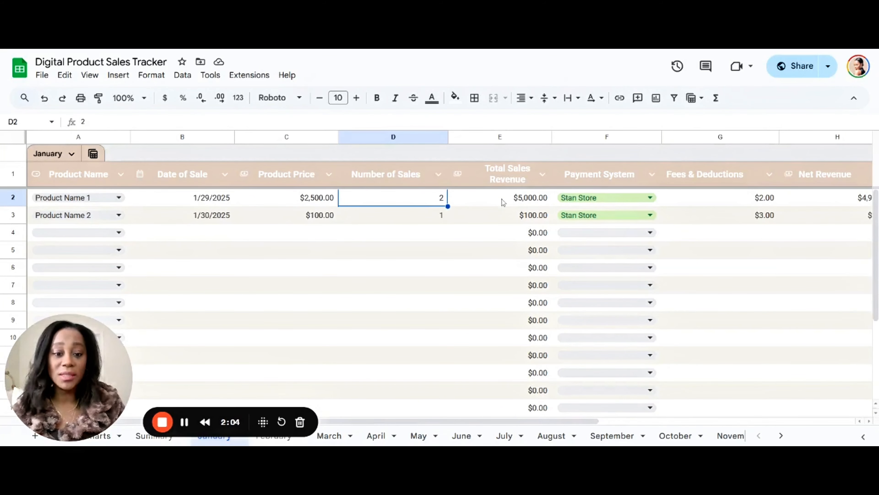
left_click(519, 199)
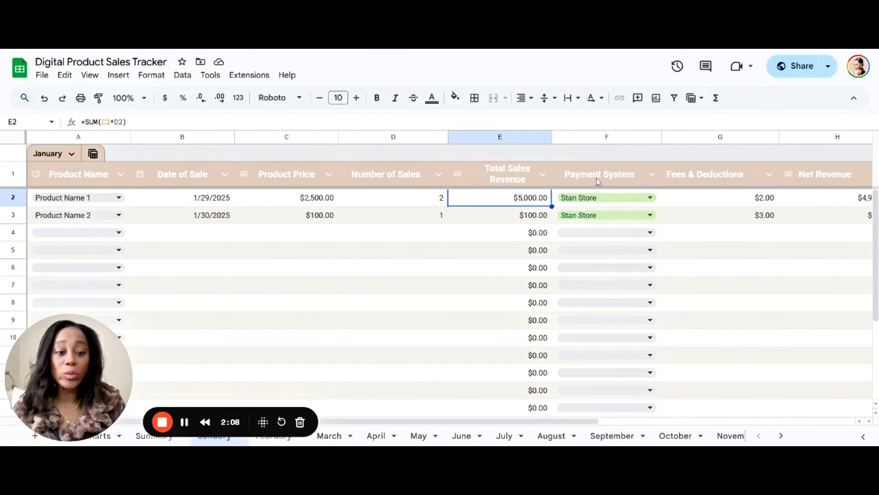
Step: Open the dropdown rule of January's Payment System column, review its platform items and close the rule
left_click(610, 198)
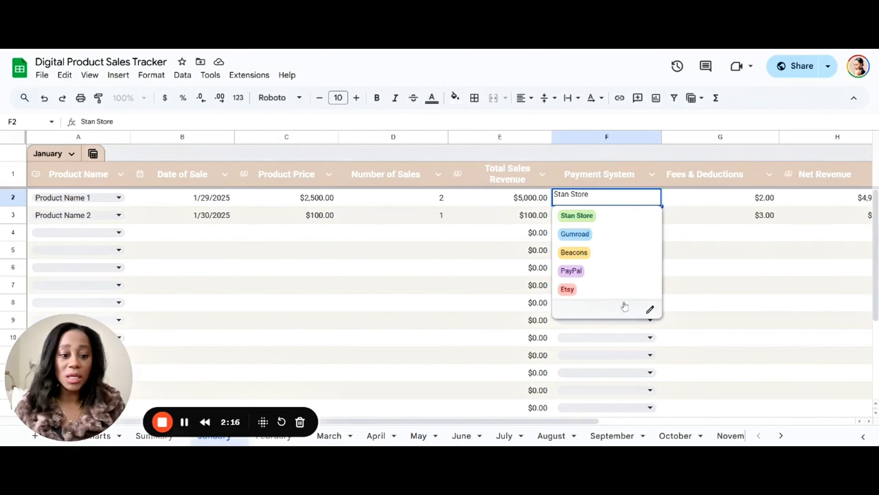
left_click(650, 311)
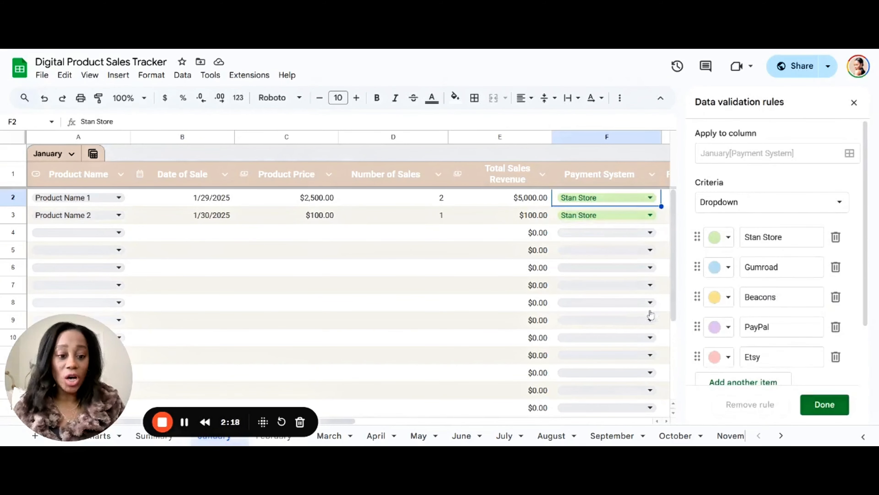
scroll(756, 354, "down", 2)
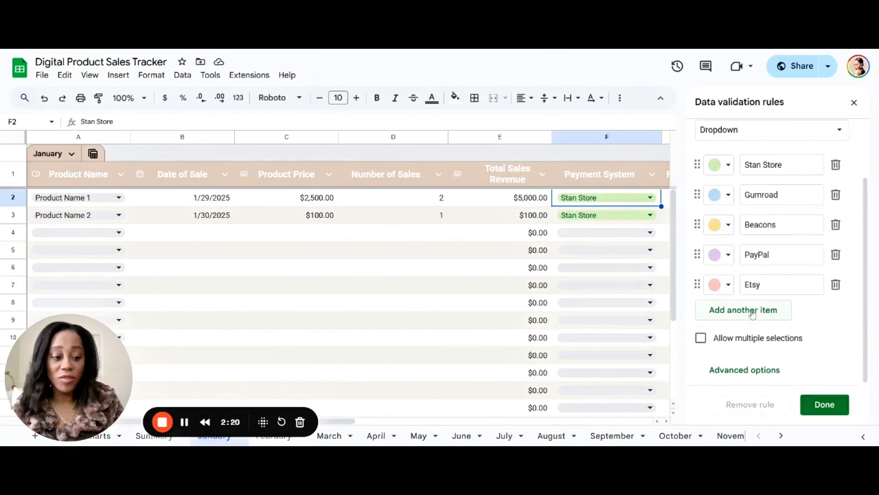
scroll(762, 312, "up", 2)
left_click(824, 404)
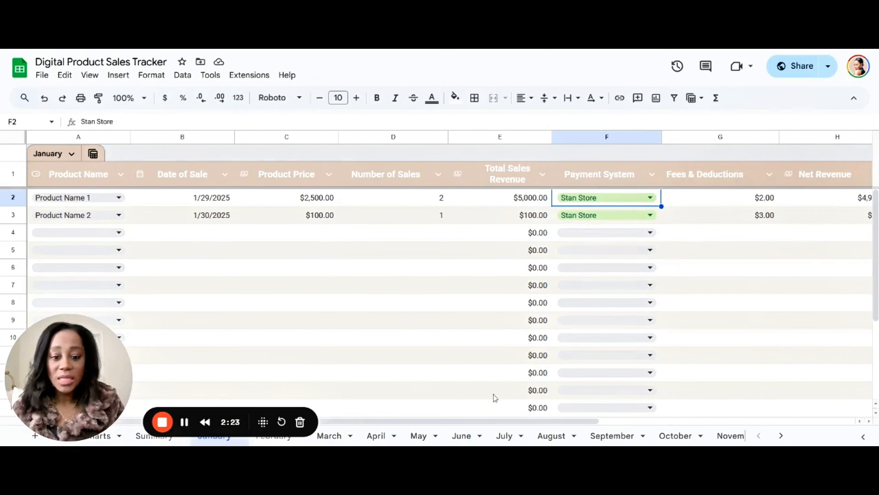
Step: Examine January's Fees & Deductions entries and the Net Revenue formula of the first sale
scroll(461, 421, "right", 8)
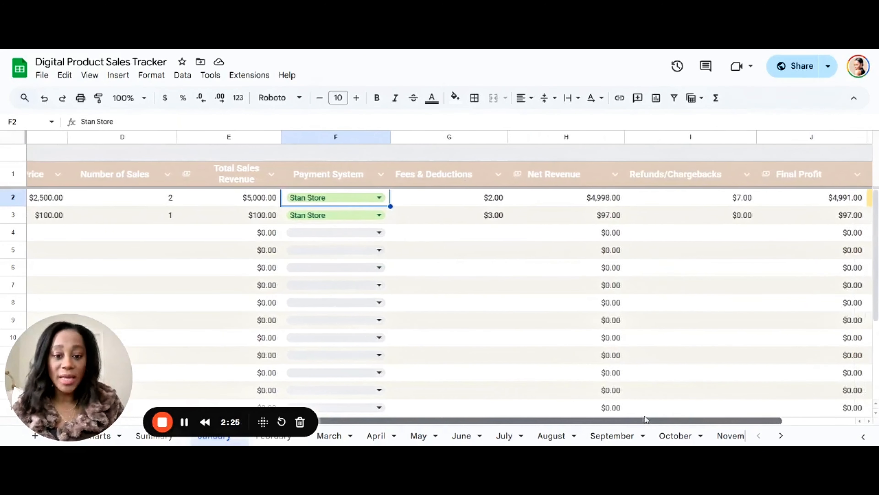
left_click(468, 201)
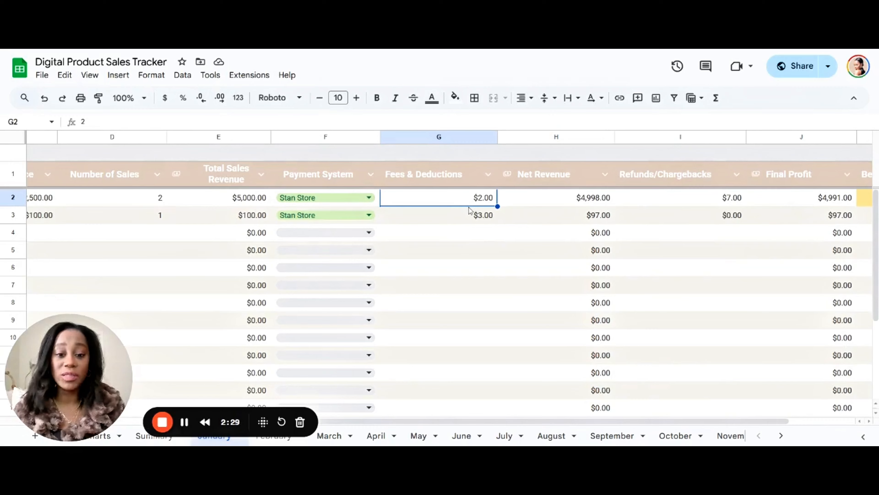
left_click(484, 224)
left_click_drag(486, 203, 486, 215)
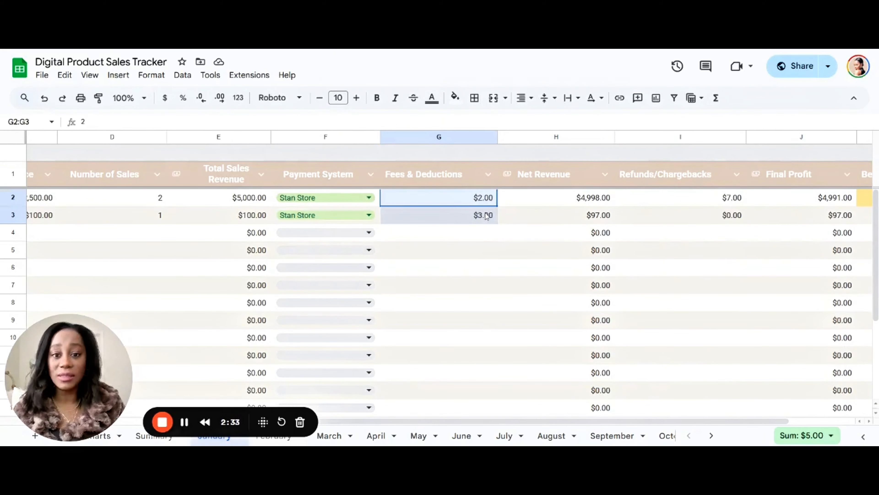
left_click(600, 204)
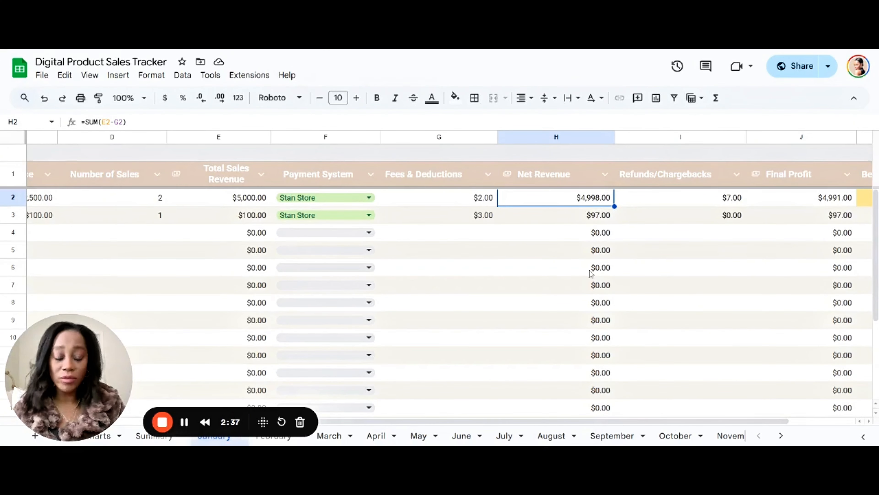
Step: Examine the first January sale's Refunds/Chargebacks amount and its Final Profit and Best Selling Product formulas
left_click_drag(541, 425, 605, 423)
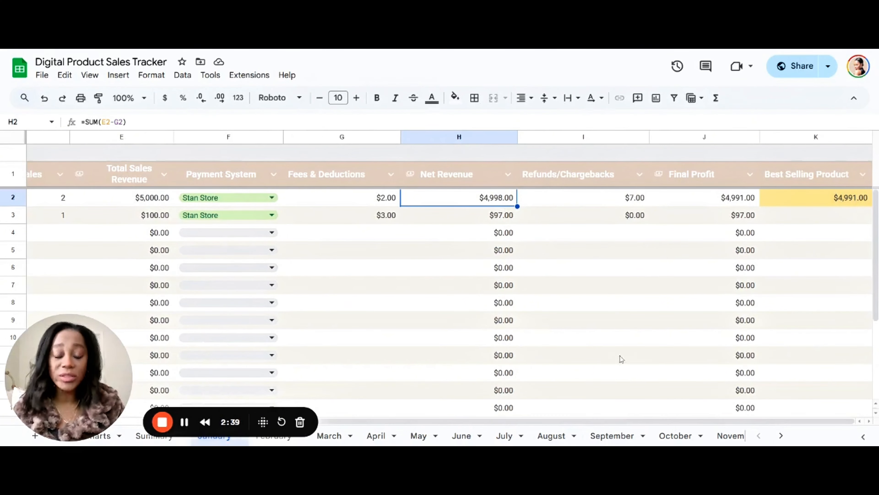
left_click(631, 204)
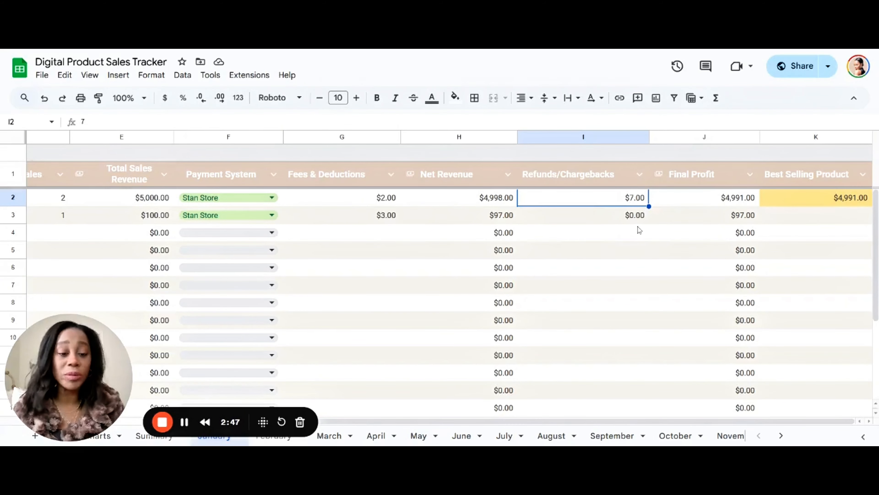
left_click(639, 231)
left_click(636, 203)
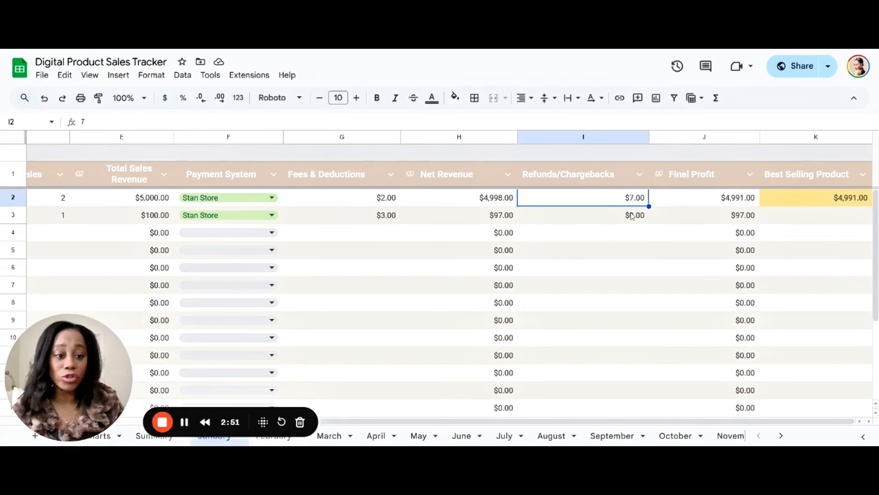
left_click(737, 202)
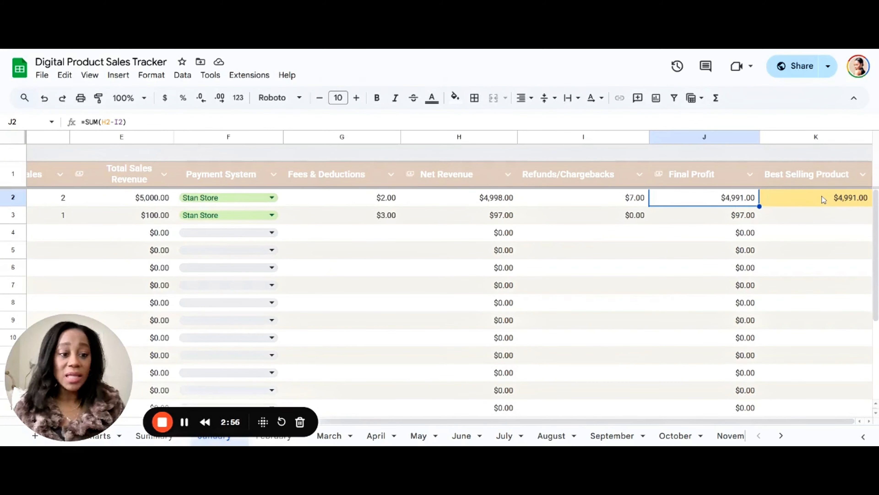
left_click(842, 202)
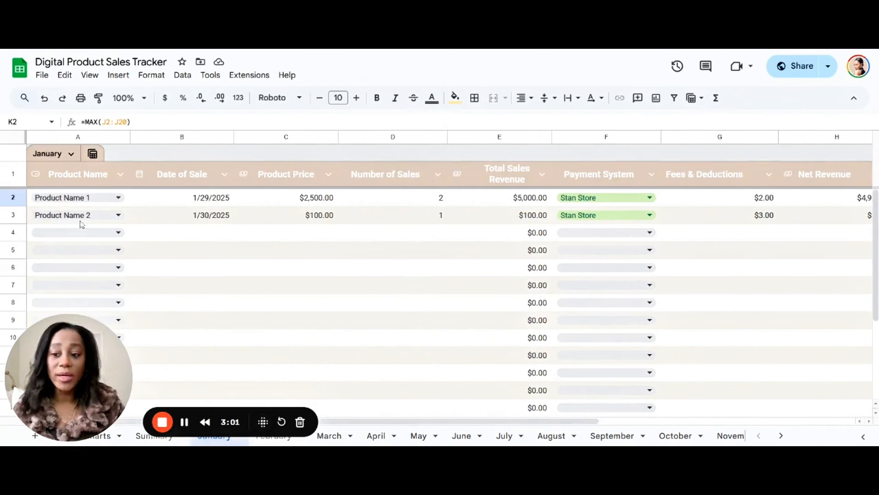
Step: Check the date and revenue of January's Product Name 2 sale against the Best Selling Product formula
left_click(197, 218)
left_click(523, 217)
left_click_drag(578, 421, 835, 424)
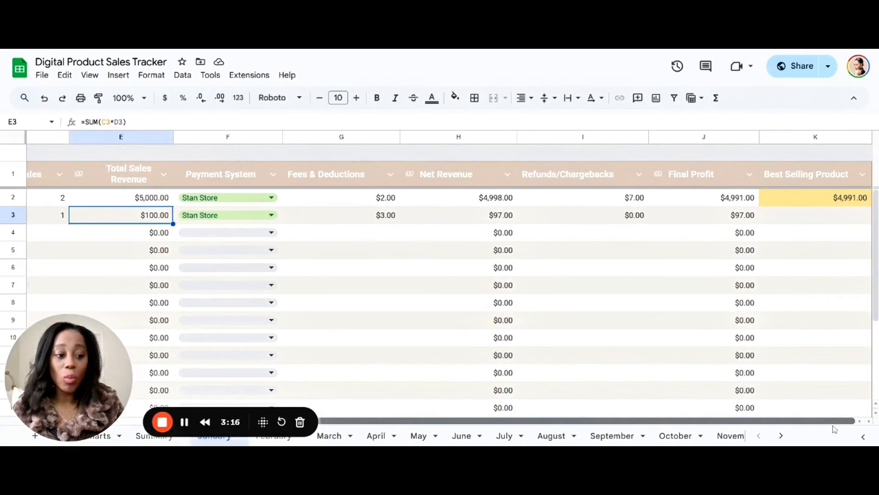
left_click(836, 202)
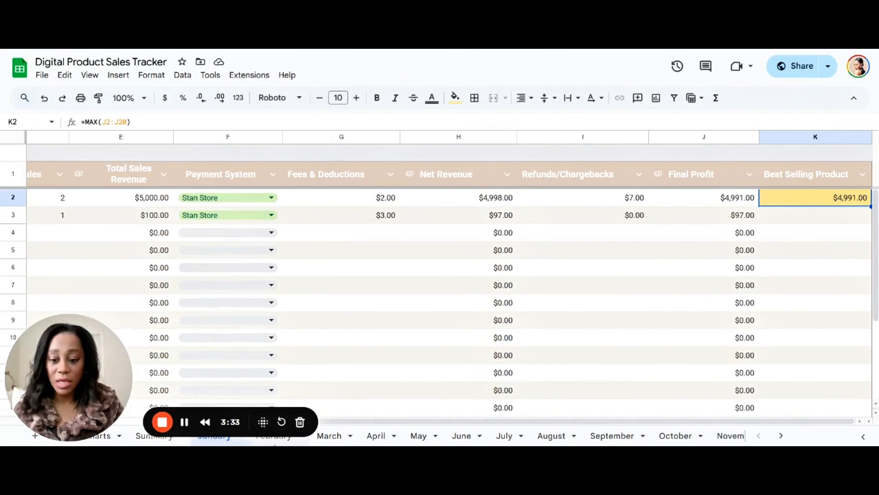
Step: In the February sheet, choose Product Name 3 for the first sale and set its date to 2/5/2025
left_click(280, 443)
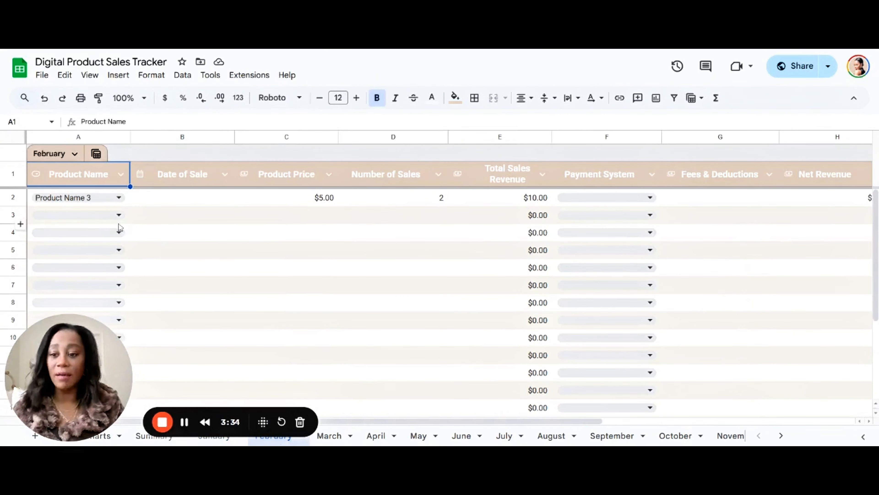
left_click(86, 199)
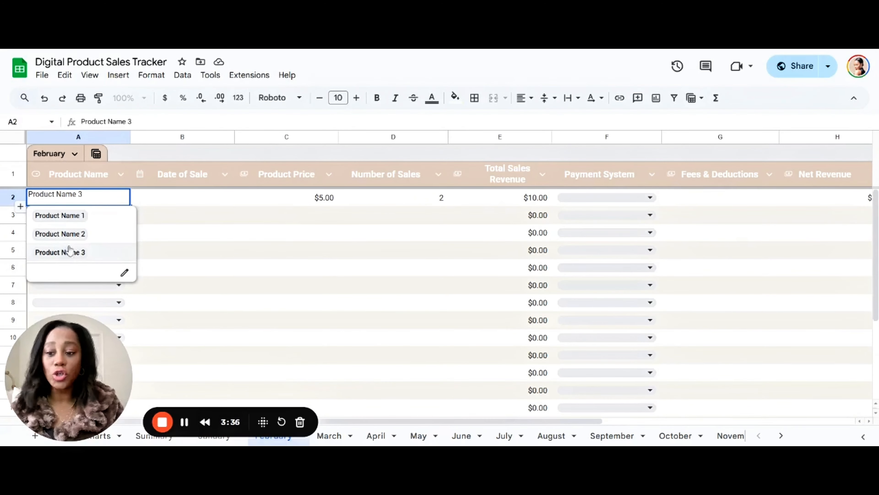
left_click(67, 259)
double_click(182, 203)
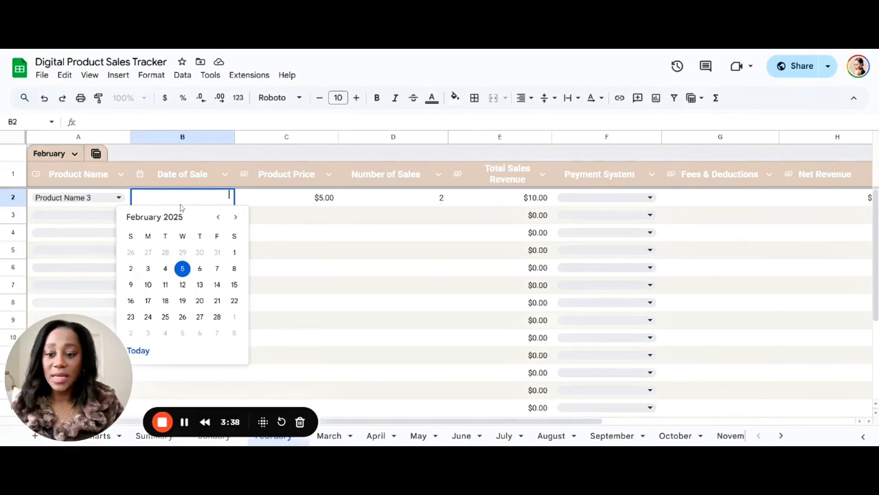
left_click(183, 269)
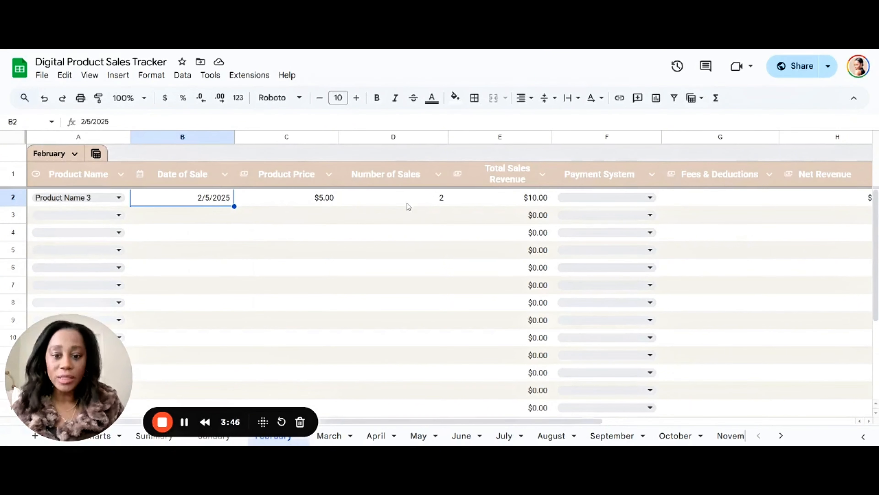
Step: Check the first February sale's quantity and total revenue, and set its payment system to Stan Store
left_click(435, 203)
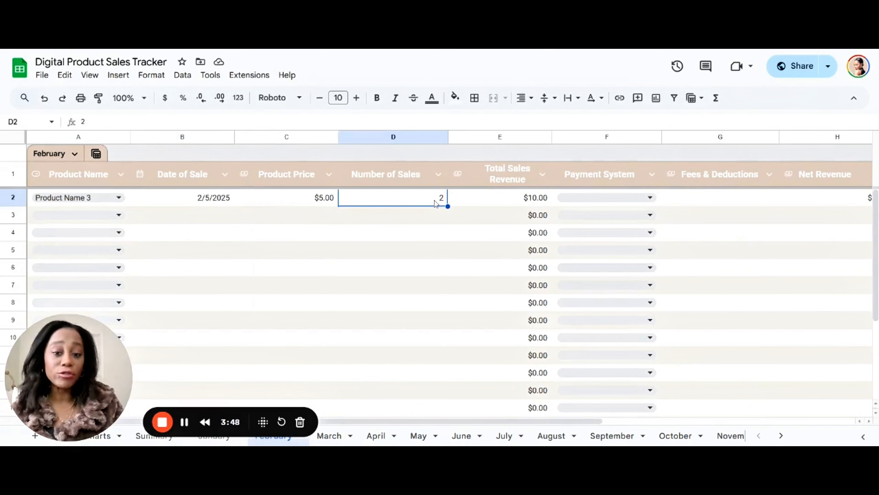
left_click(530, 205)
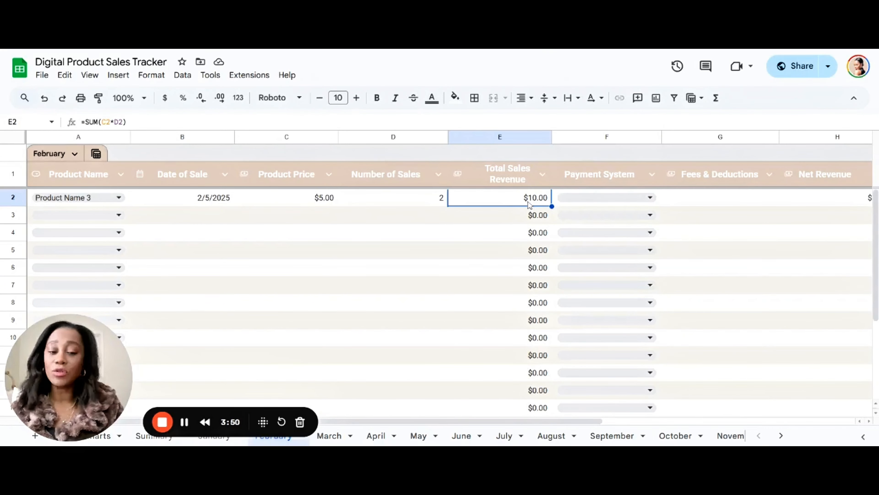
left_click(606, 202)
left_click(576, 215)
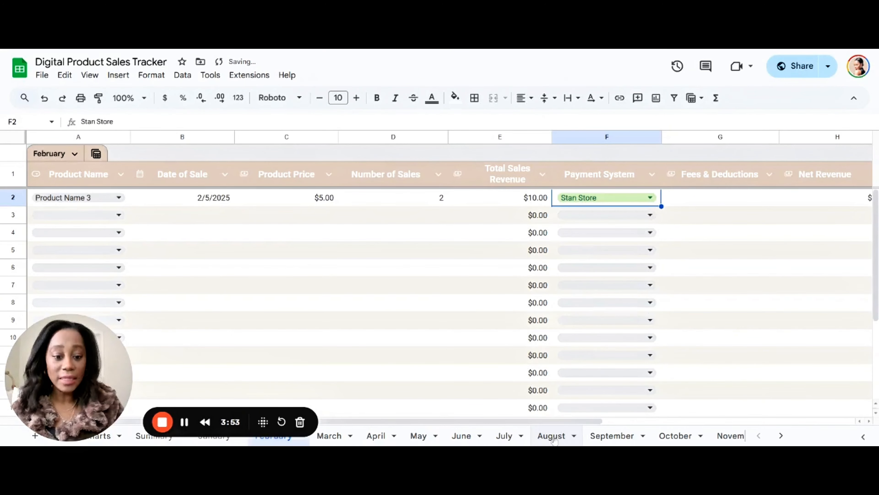
Step: Enter $1.00 as the Fees & Deductions amount for the first February sale
scroll(411, 200, "right", 5)
left_click(411, 199)
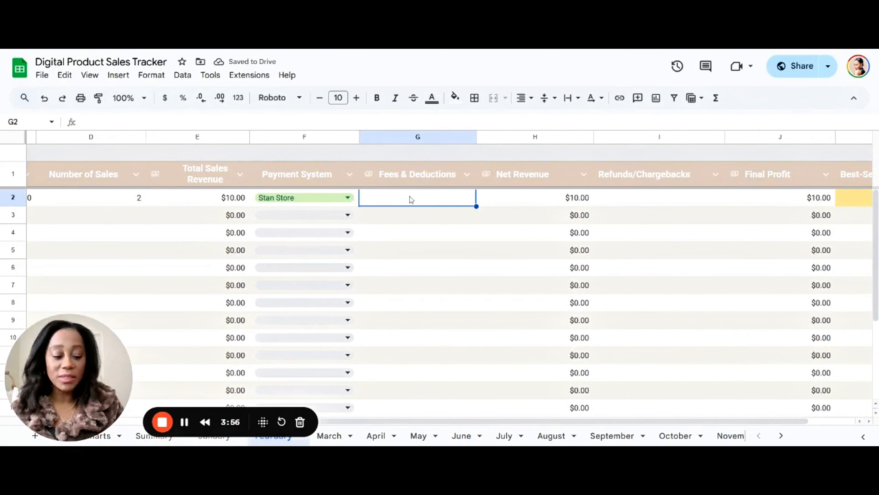
type("1")
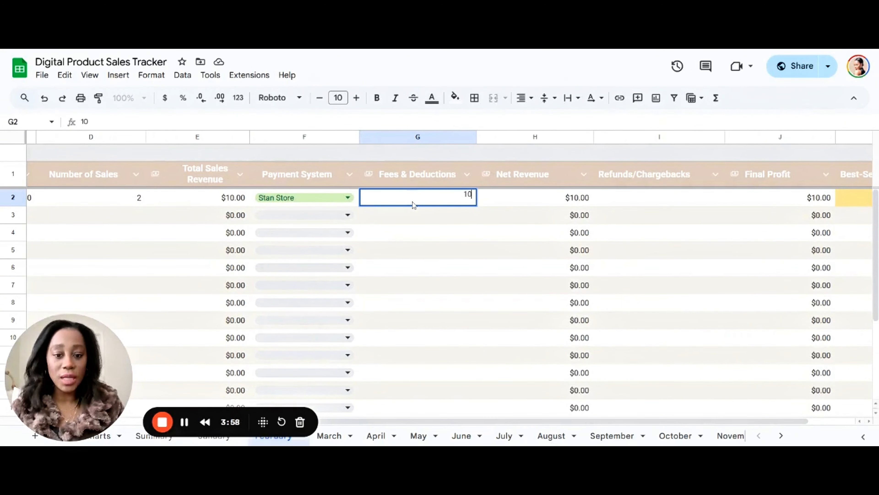
left_click(418, 250)
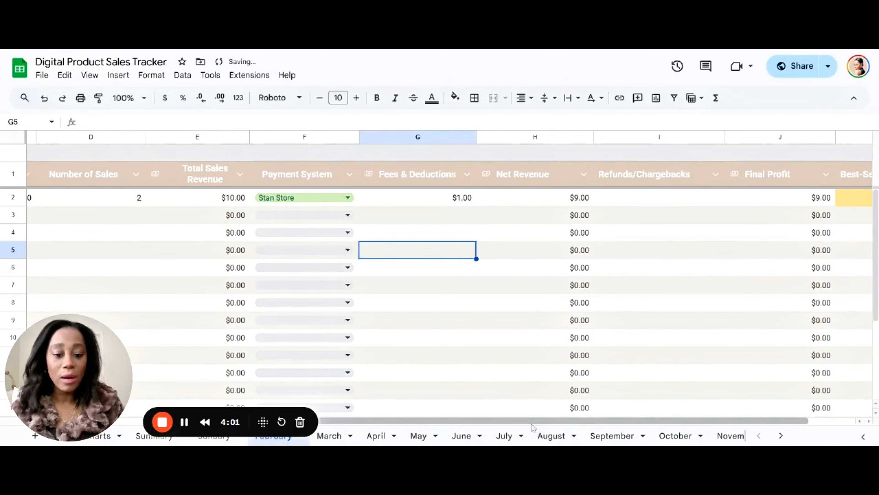
Step: Enter 0 as the first February sale's Refunds/Chargebacks amount and check its Final Profit formula
left_click_drag(533, 422, 626, 421)
double_click(600, 202)
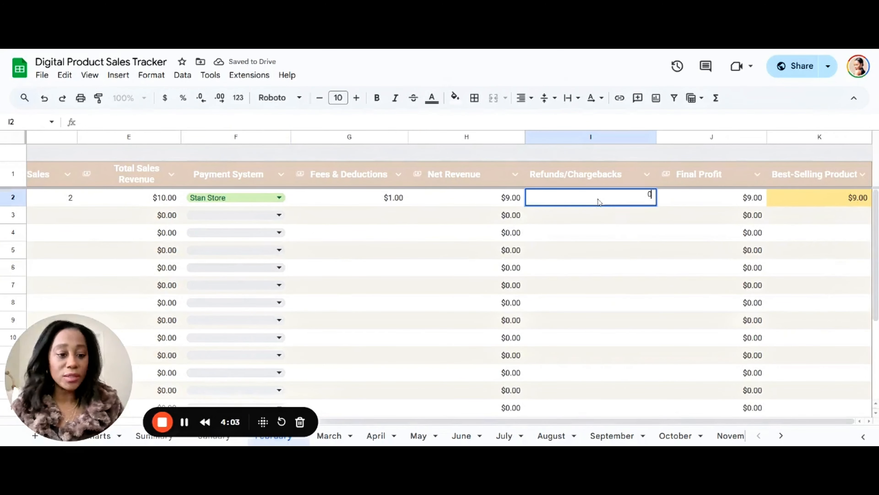
left_click(705, 204)
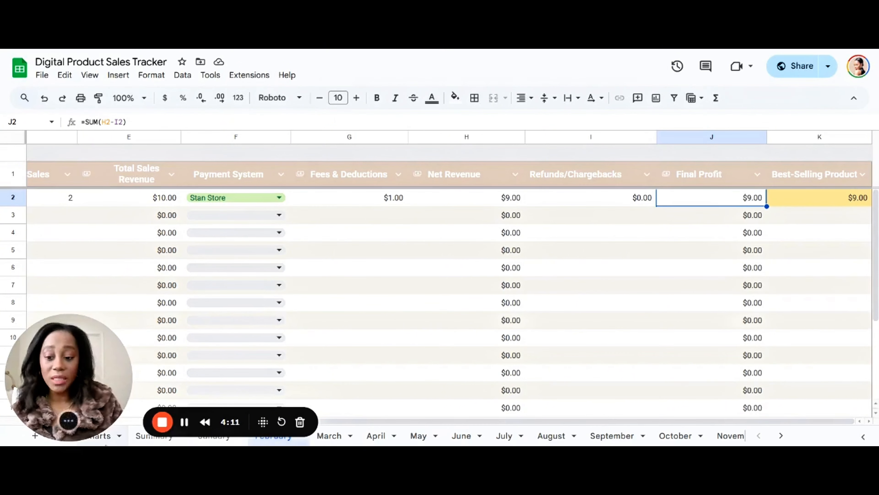
Step: In the Summary sheet, examine the Total Sales Revenue, Total Units Sold, Total Refunds and Total Profit formulas
left_click(151, 437)
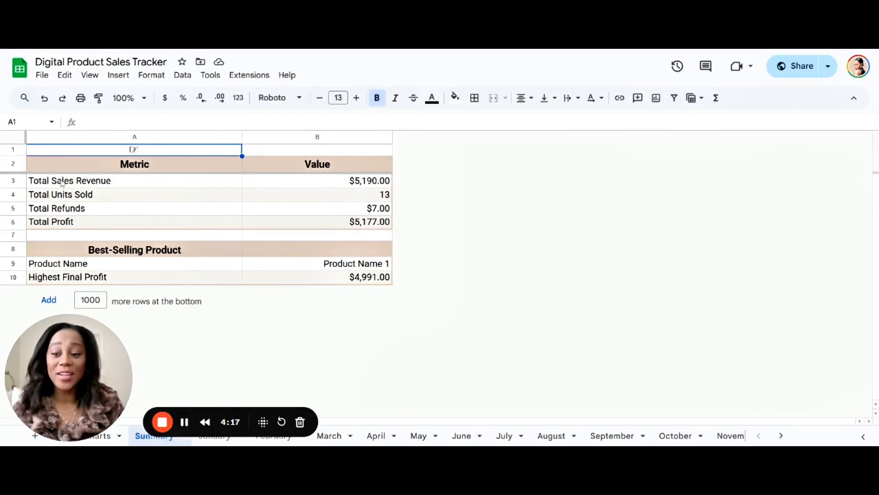
left_click(53, 186)
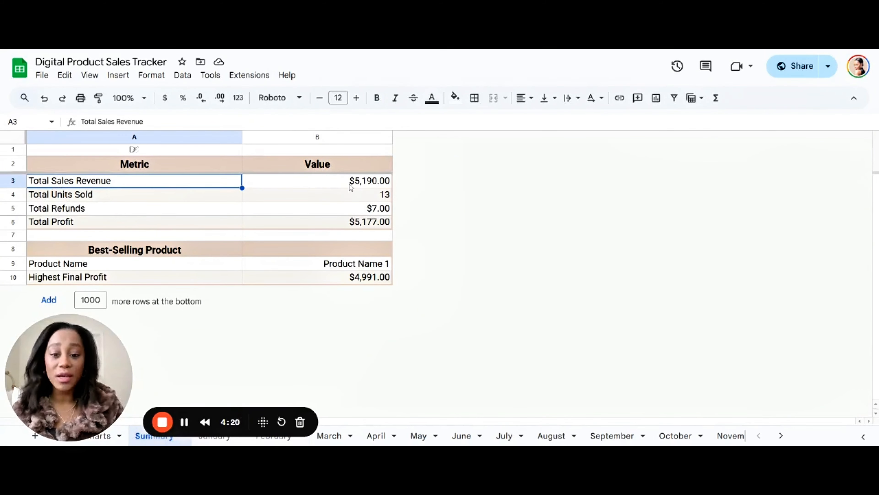
left_click(372, 186)
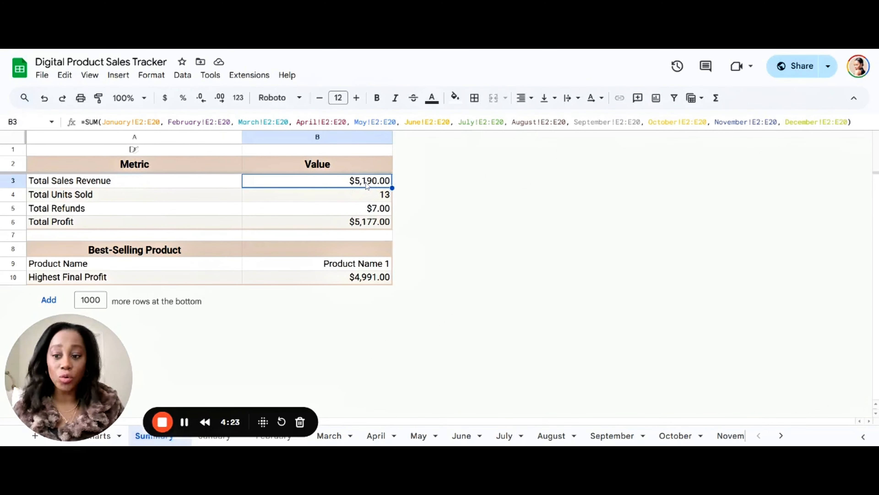
left_click(120, 199)
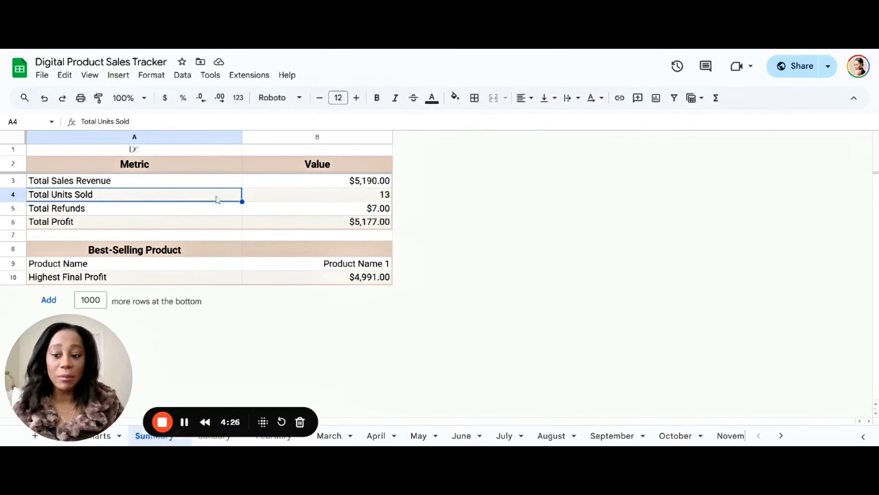
left_click(388, 199)
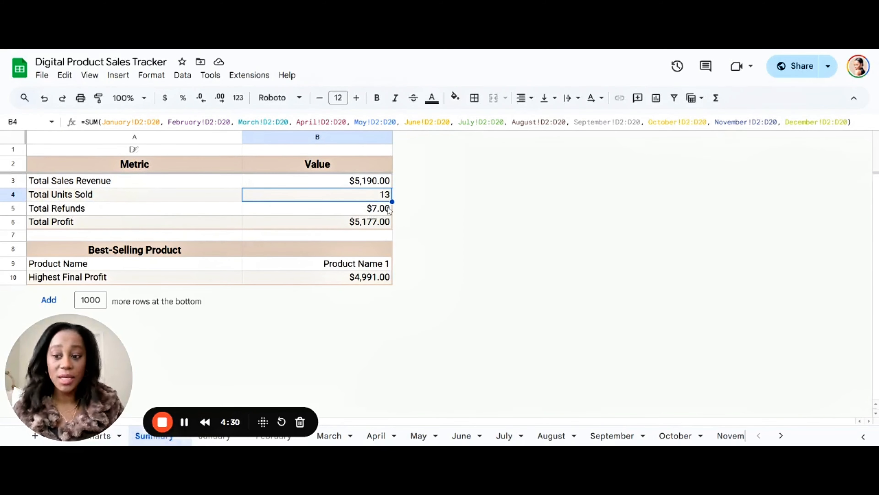
left_click(383, 211)
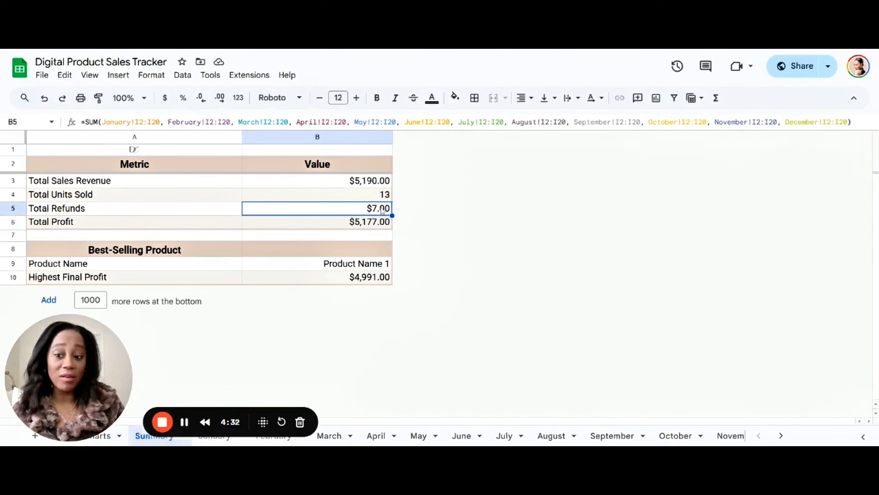
left_click(366, 227)
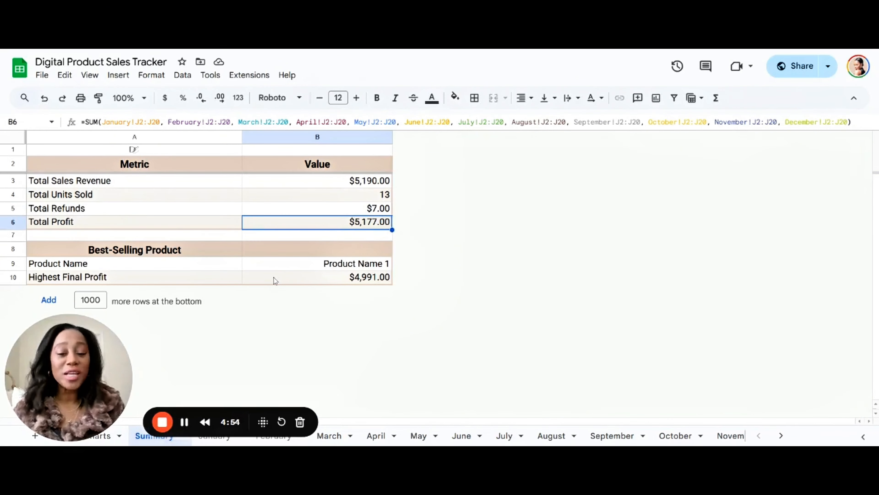
Step: Examine the Product Name formula in the Summary sheet's Best-Selling Product section
left_click(109, 253)
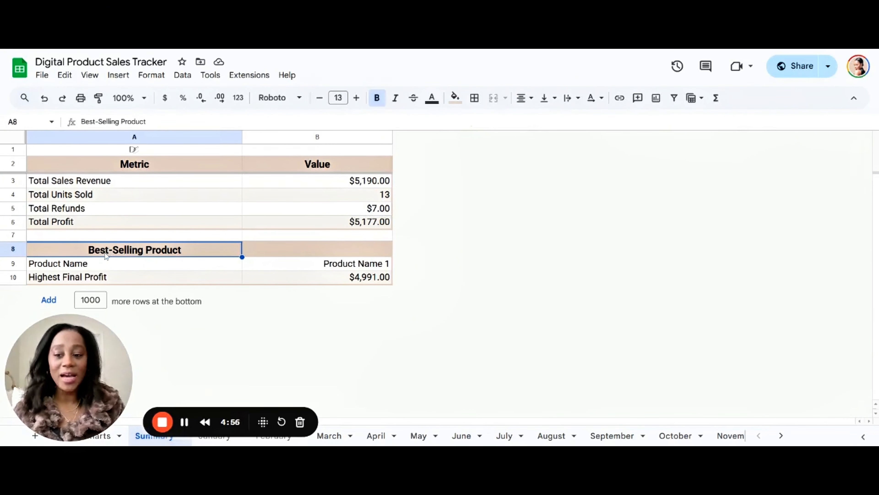
left_click(84, 268)
left_click(352, 266)
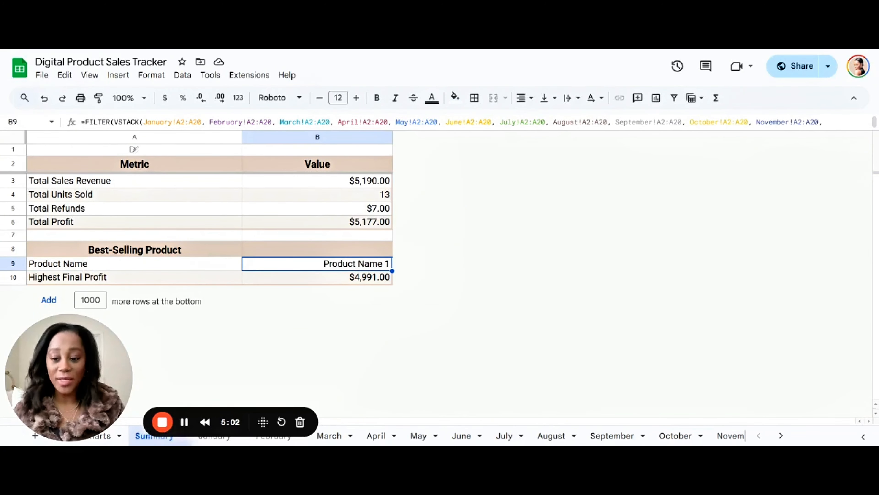
Step: Compare the Summary's best-selling product with the product names and final profits in the January sheet
left_click(221, 440)
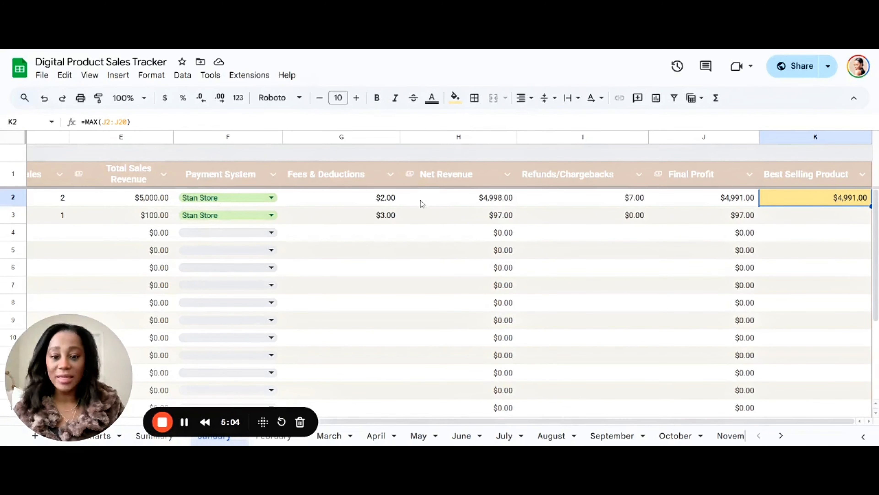
left_click_drag(451, 420, 189, 420)
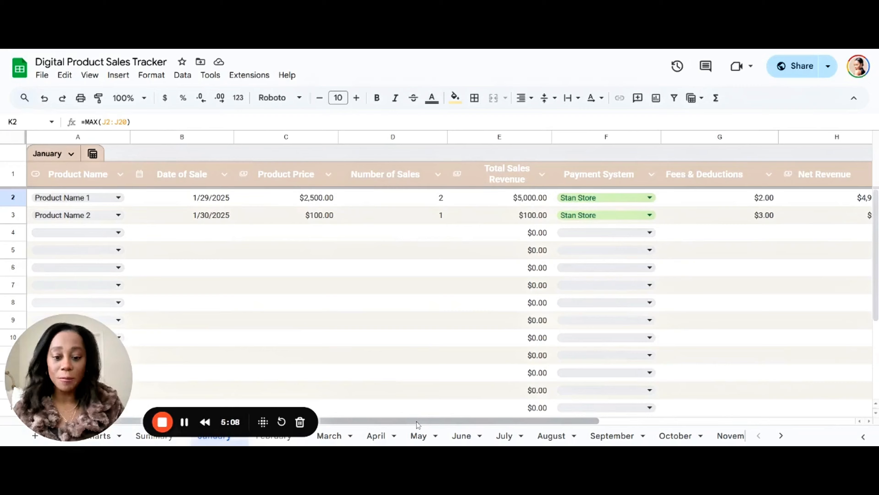
left_click_drag(420, 421, 676, 421)
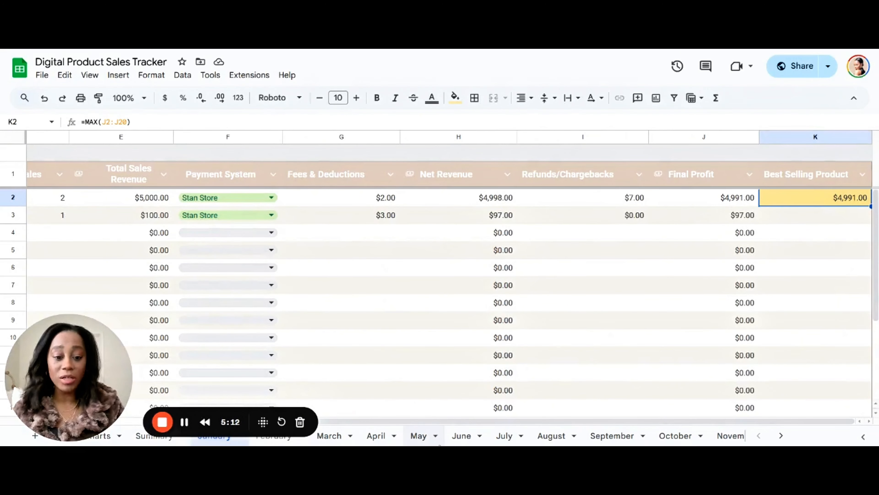
Step: Return to the Summary sheet and examine the Highest Final Profit formula
left_click(150, 437)
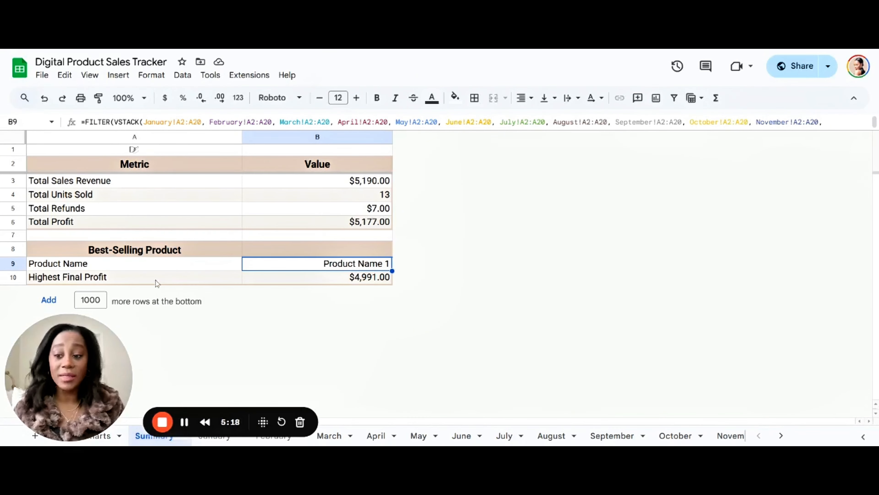
left_click(99, 280)
left_click(352, 281)
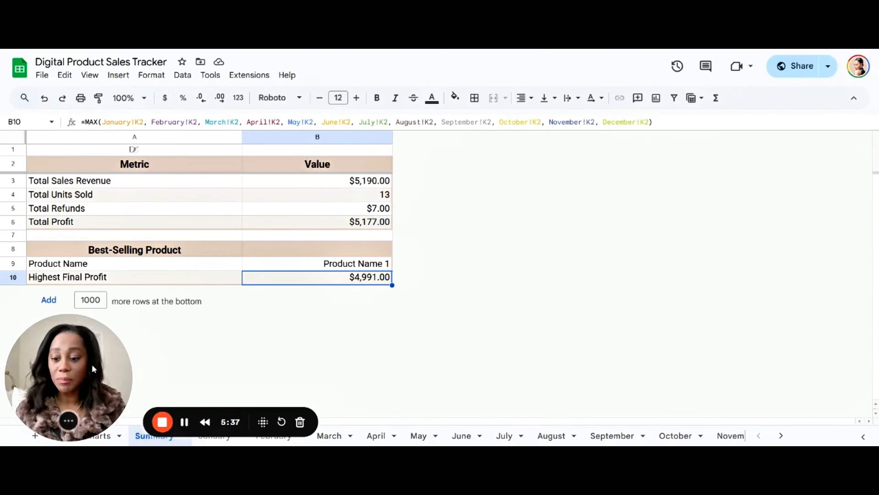
Step: In the Charts sheet, review the color-coded Total Revenue figures from January through December
left_click(97, 435)
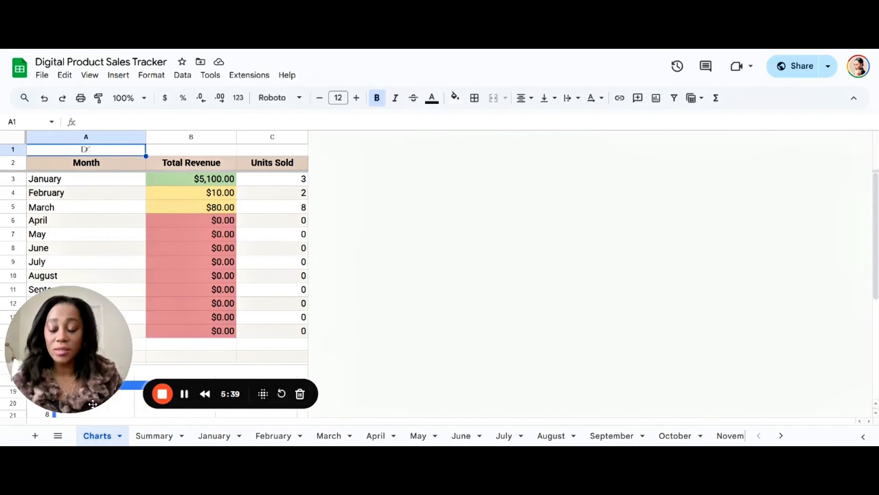
left_click_drag(102, 354, 462, 336)
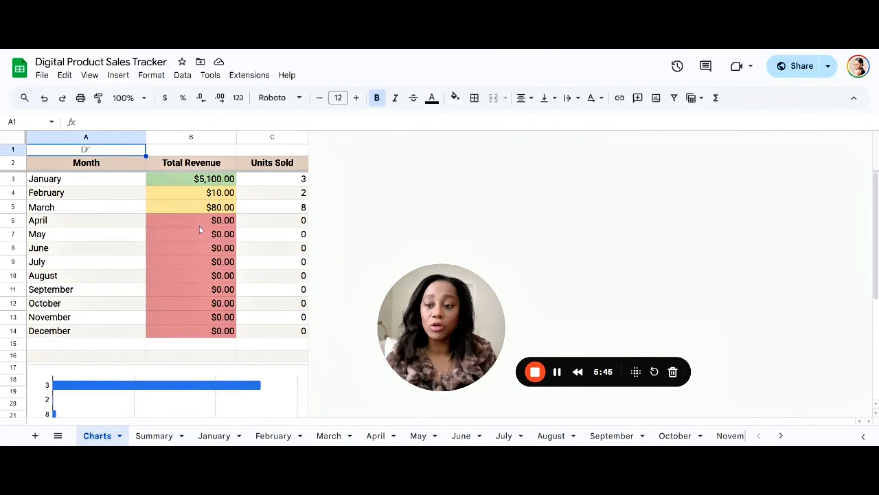
left_click_drag(208, 179, 204, 327)
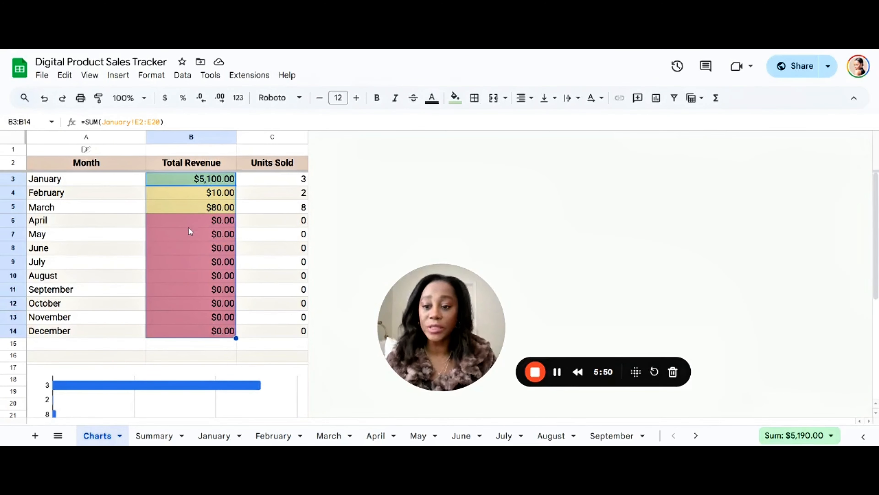
left_click(194, 221)
Step: Check the January, February and March Units Sold formulas and view the bar chart below the monthly table
left_click(294, 180)
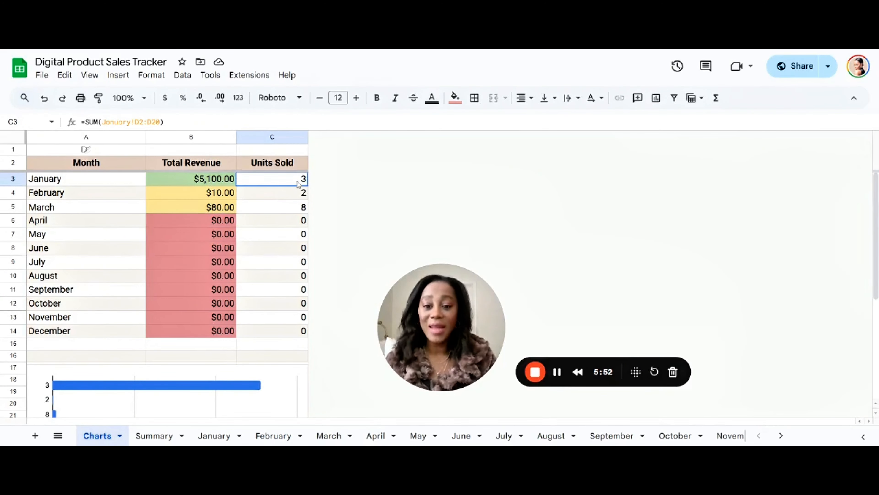
left_click(297, 196)
left_click(299, 208)
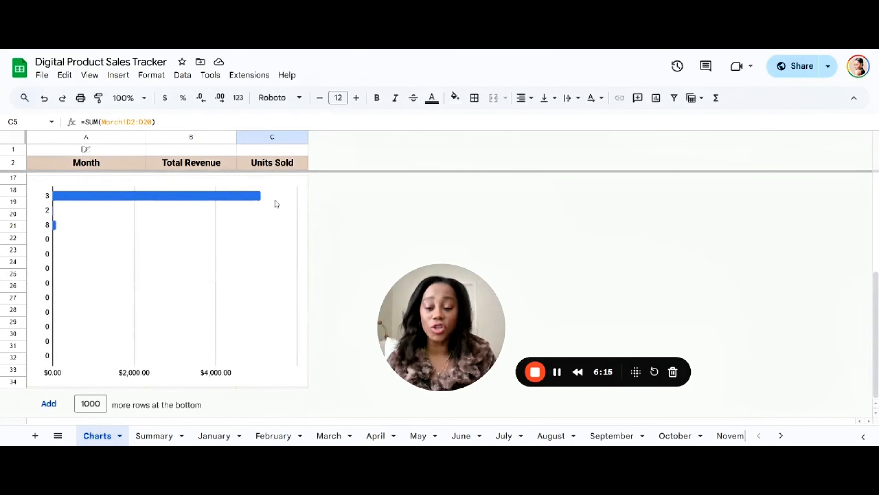
scroll(218, 264, "up", 5)
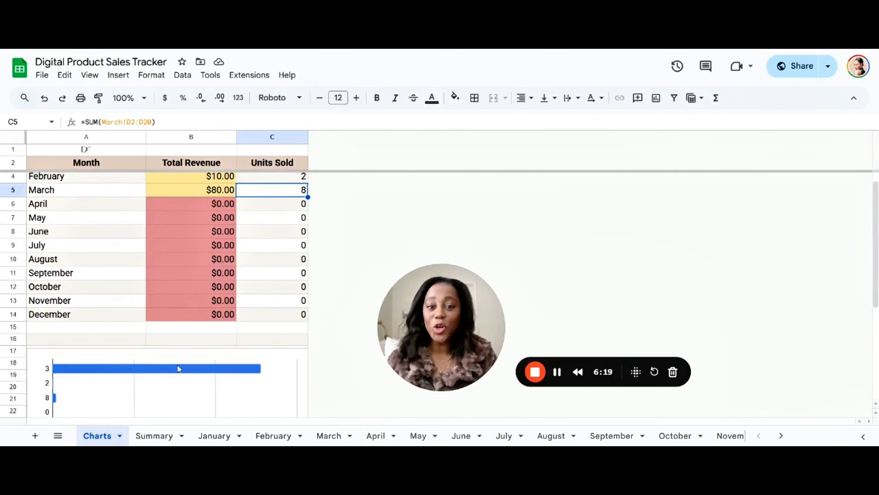
Step: Revisit the Summary sheet and return to the January sheet
left_click(154, 437)
left_click(213, 438)
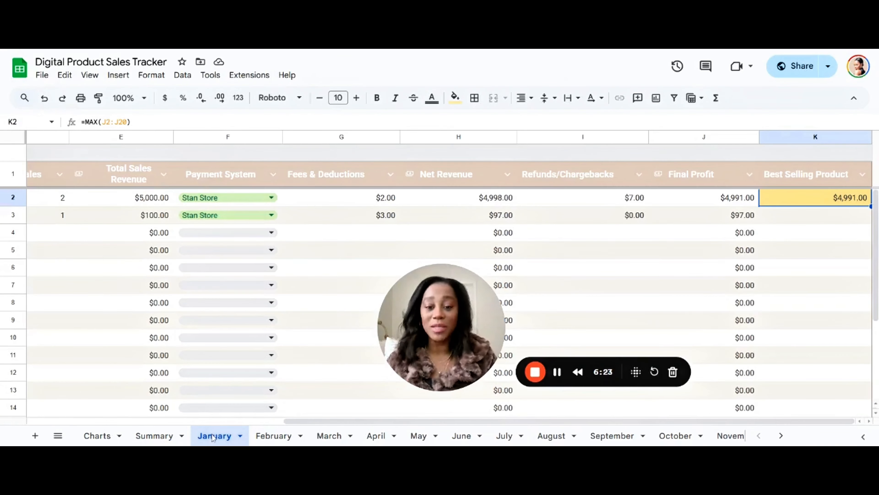